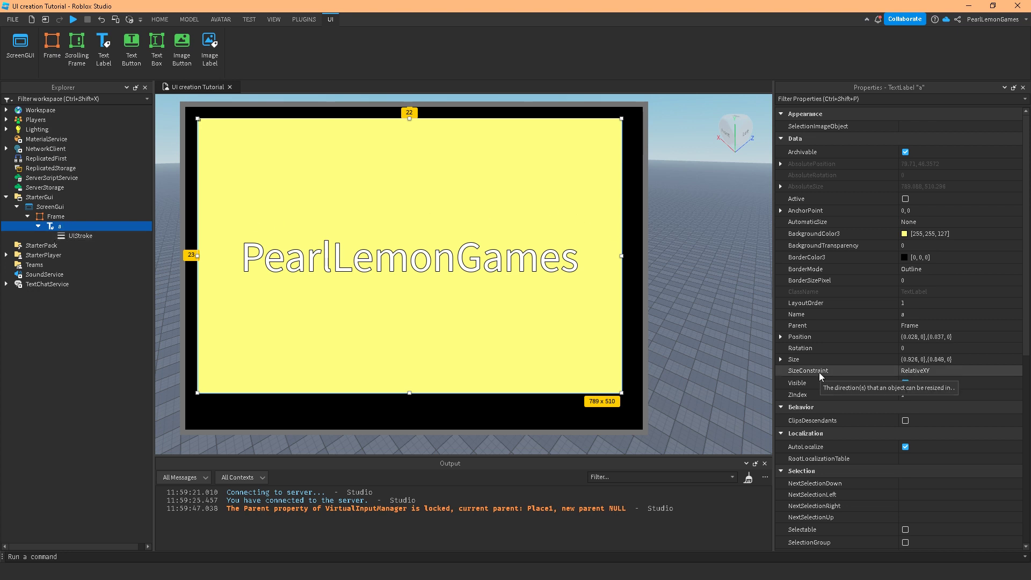
Step: Delete the UIStroke child from TextLabel 'a' and bring the Text properties into view
scroll(820, 372, "down", 10)
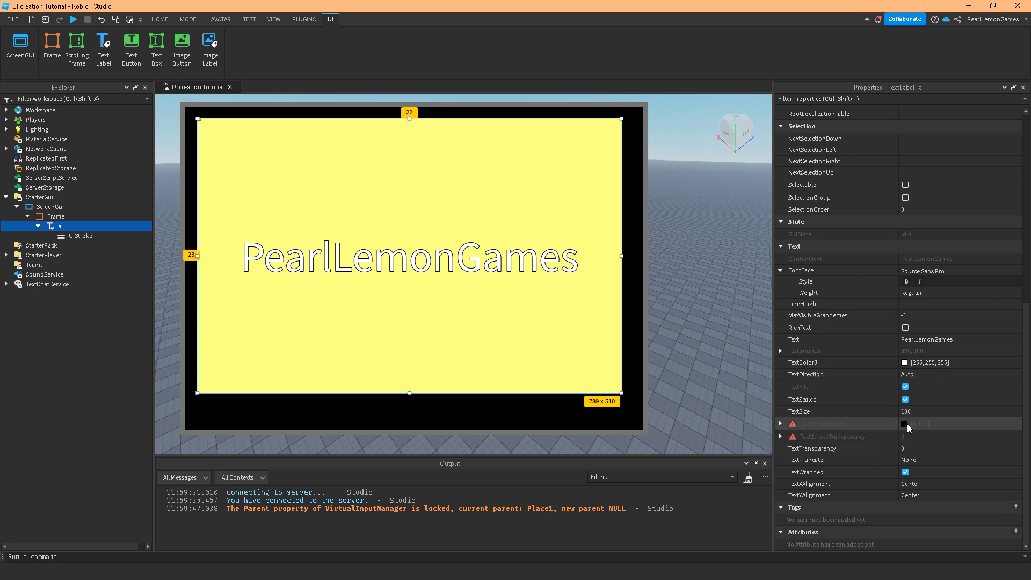
left_click(61, 237)
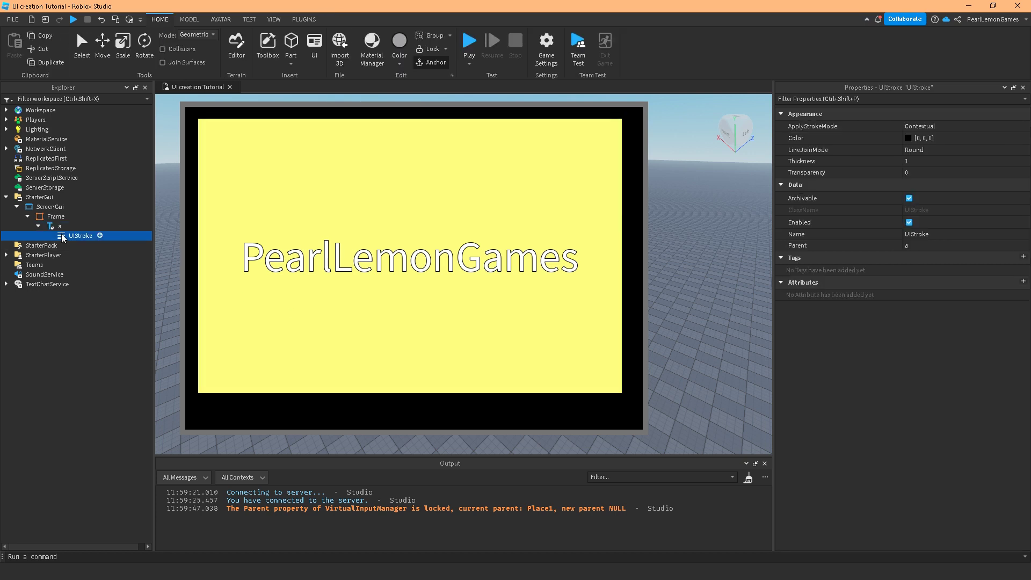
key("Delete")
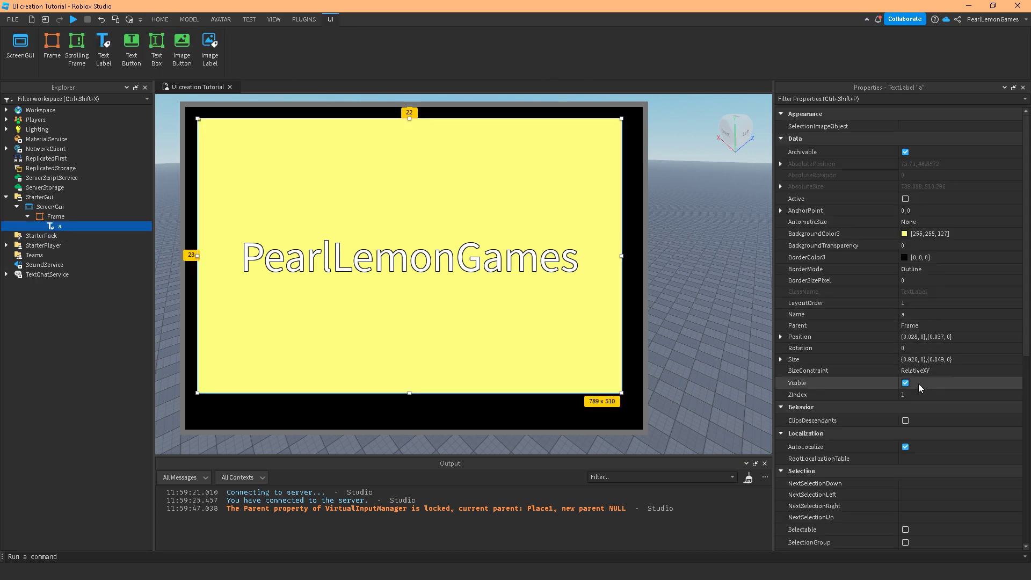
scroll(926, 424, "down", 10)
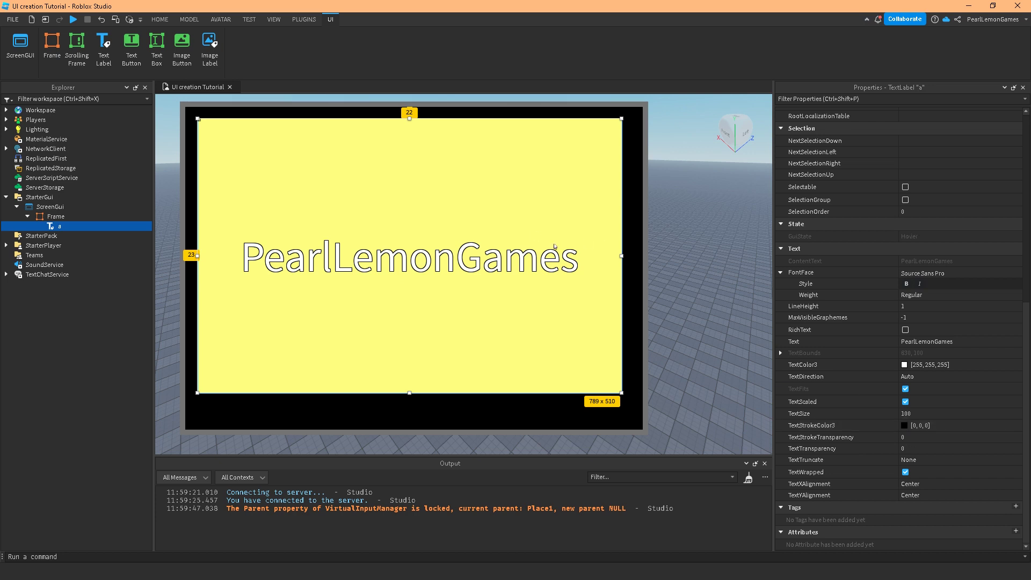
Step: Set label 'a' TextStrokeColor3 to the yellow-green basic colour [170, 255, 0]
left_click(908, 425)
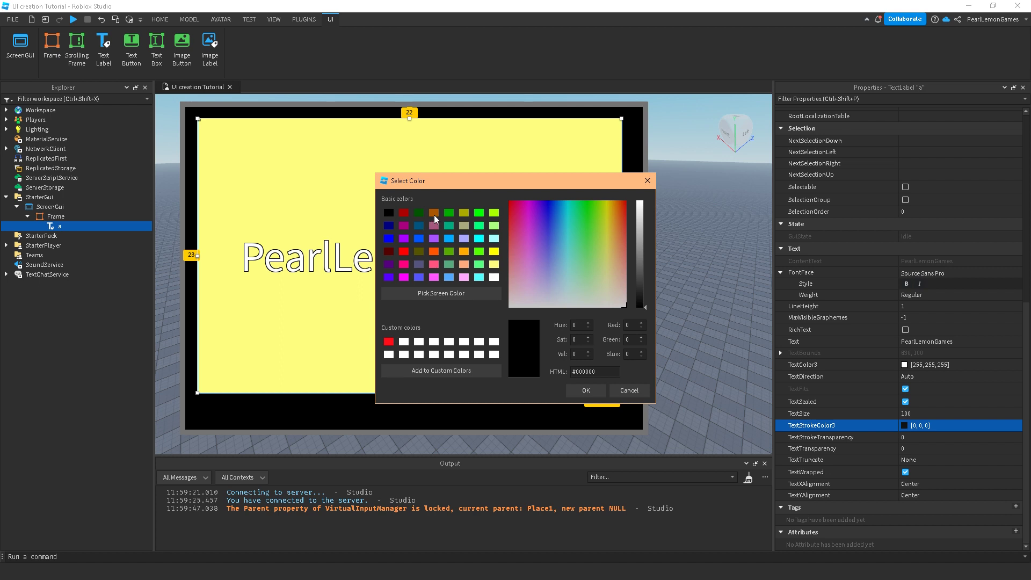
left_click(494, 214)
left_click(586, 391)
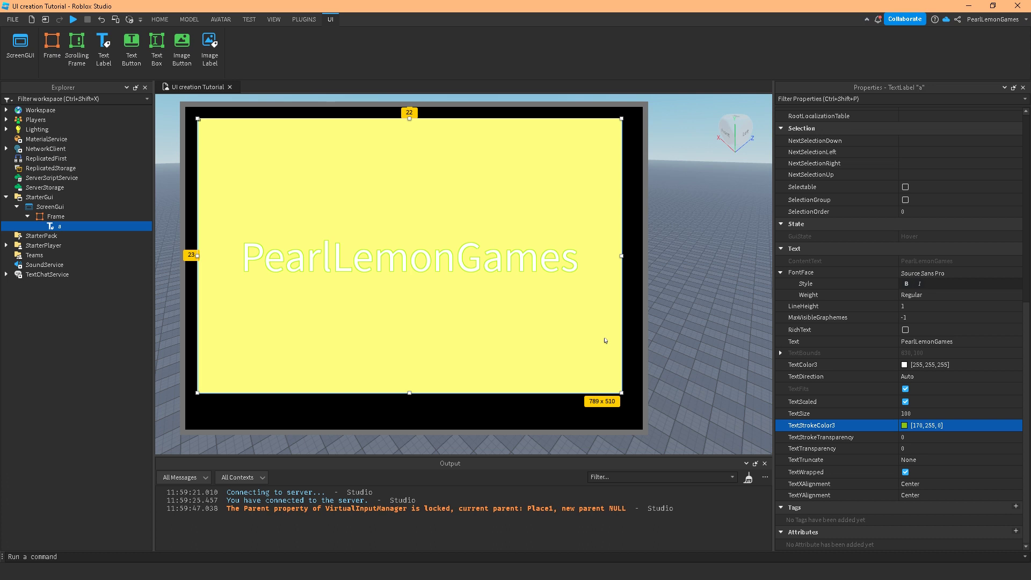
Step: Test the TextTransparency slider at about half, then reset text transparency to 0
left_click(917, 448)
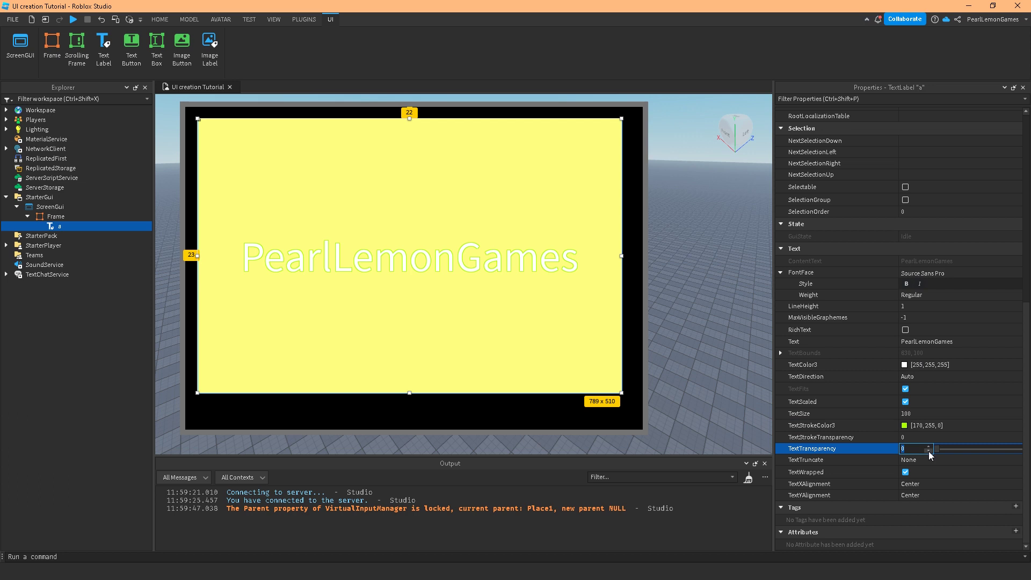
left_click_drag(936, 450, 893, 449)
left_click(916, 436)
left_click(939, 437)
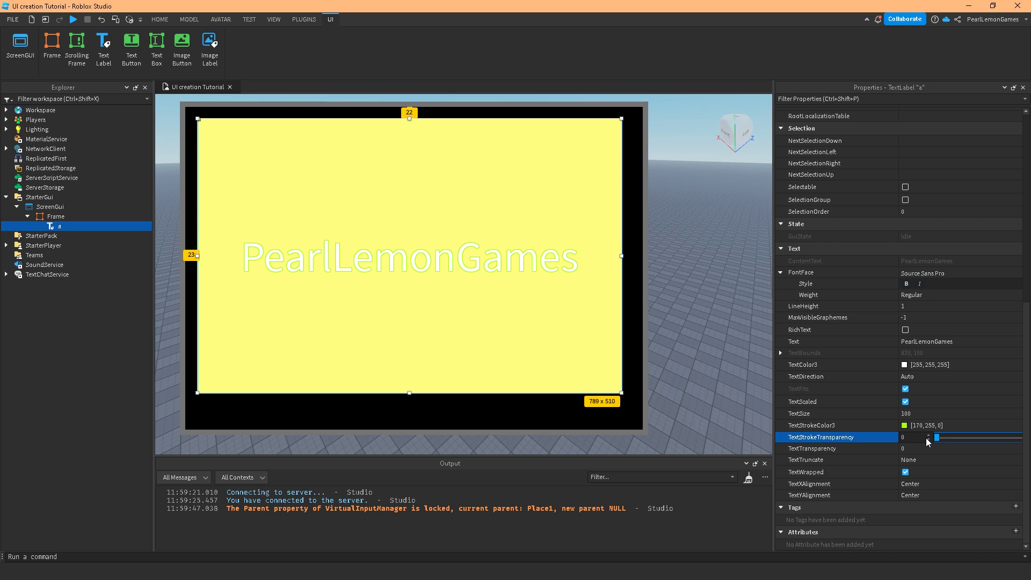
Step: Set TextStrokeColor3 to black and return TextStrokeTransparency to 0 after trying 0.75
left_click(904, 426)
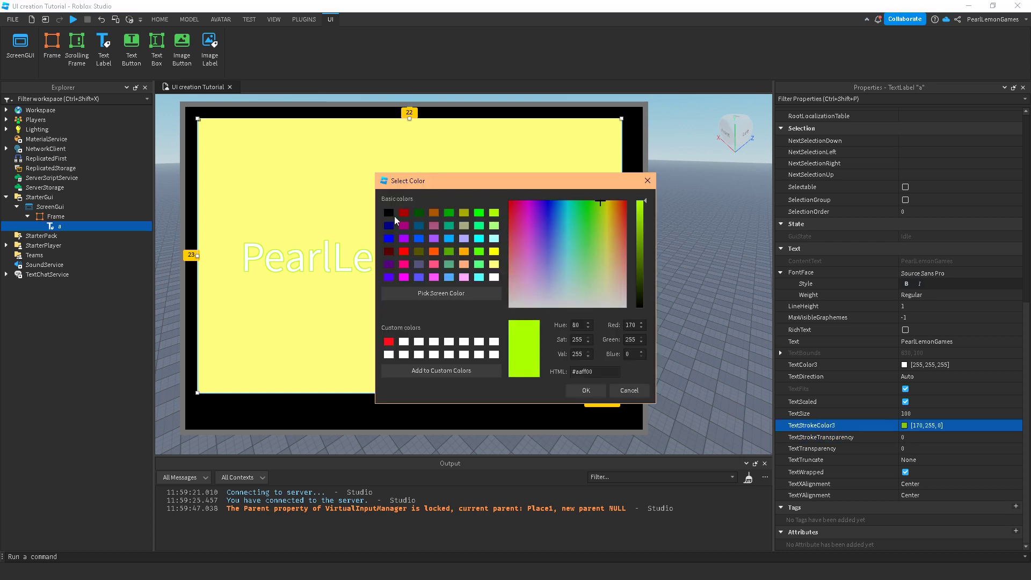
left_click(392, 214)
left_click(580, 391)
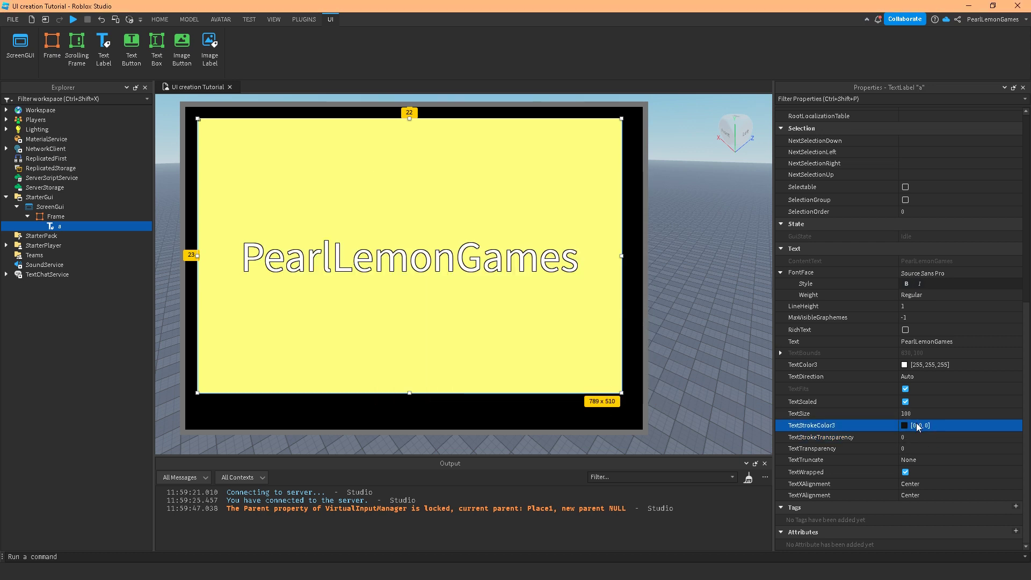
left_click(919, 437)
left_click(937, 438)
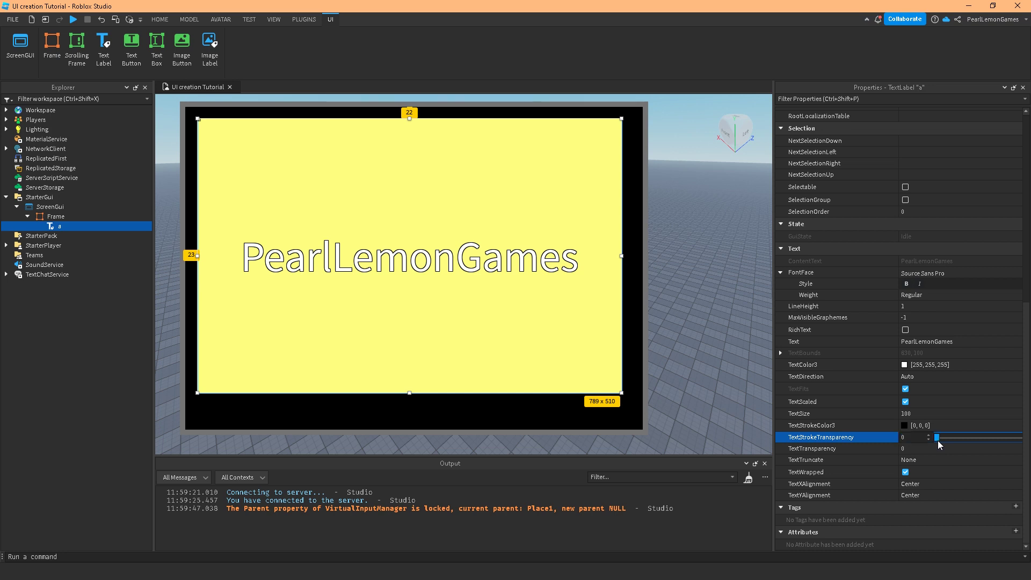
left_click_drag(938, 441, 1021, 443)
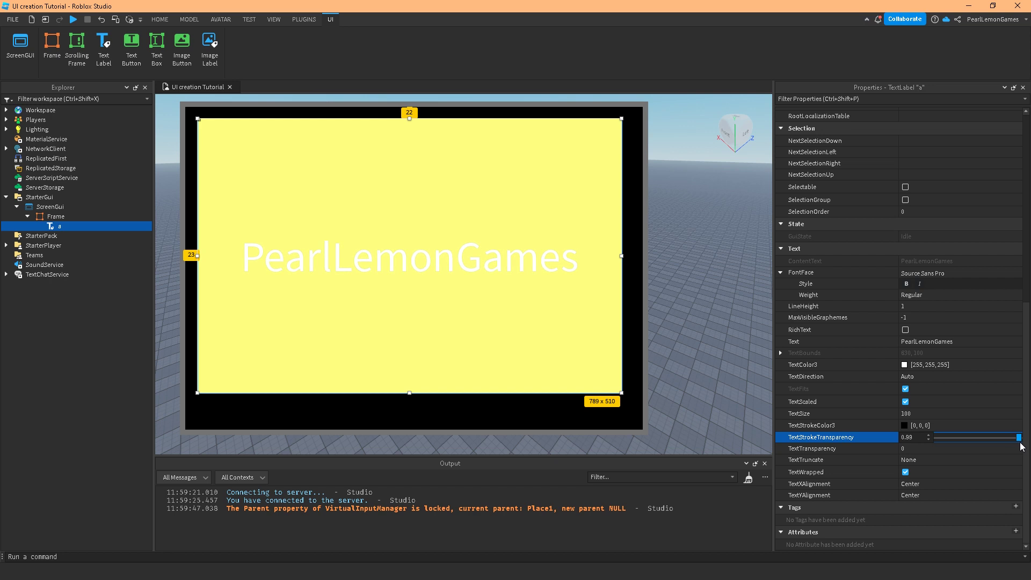
left_click_drag(1020, 444, 944, 444)
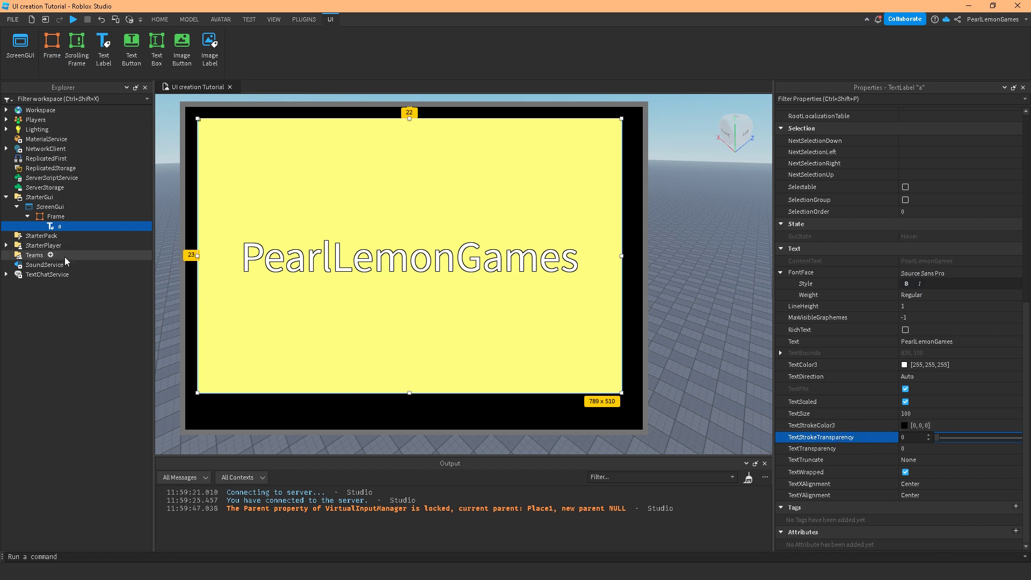
Step: Paste the UIStroke back into label 'a' and check its TextStrokeColor3 override warning
right_click(54, 229)
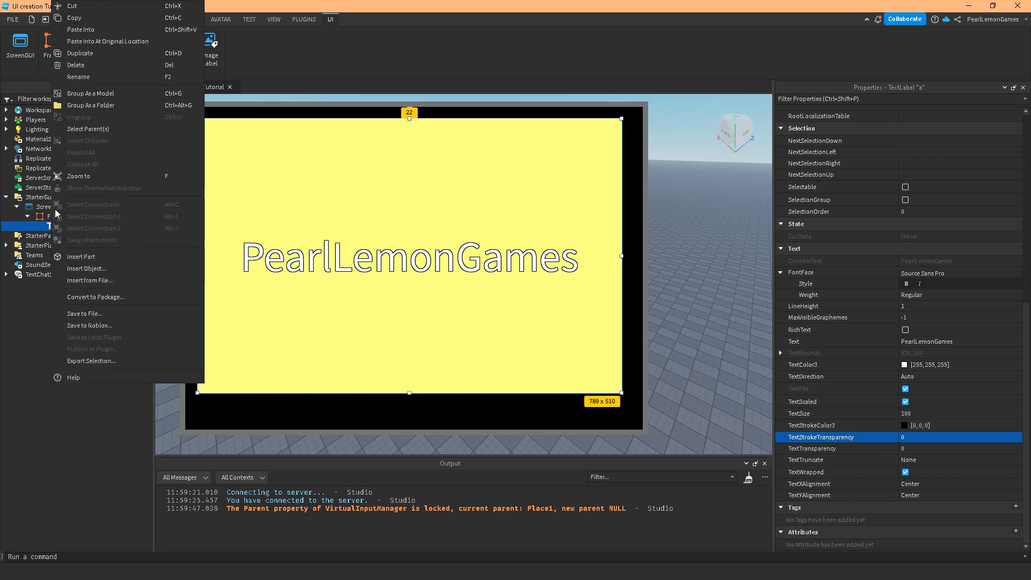
left_click(95, 30)
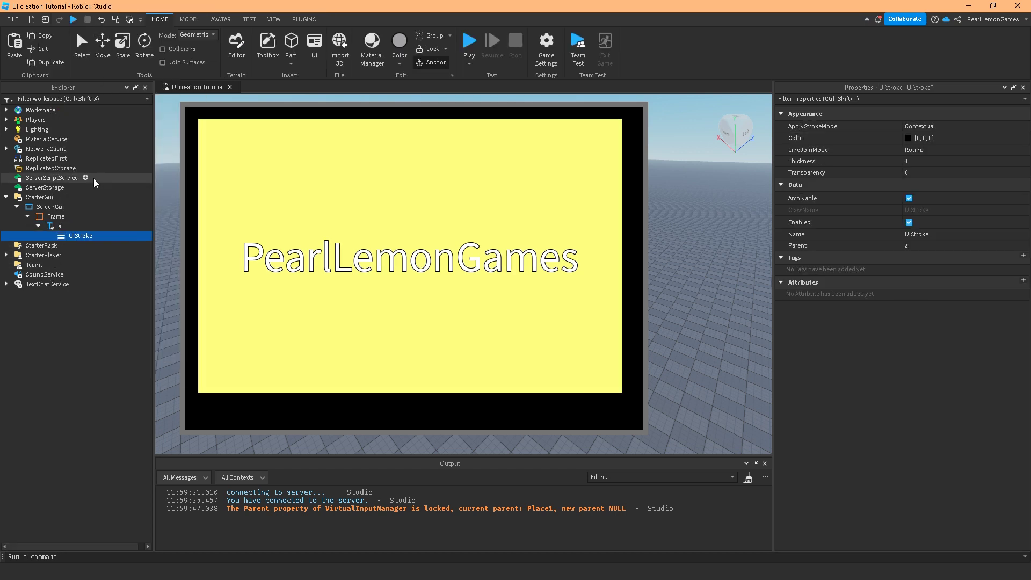
left_click(46, 229)
scroll(824, 361, "down", 3)
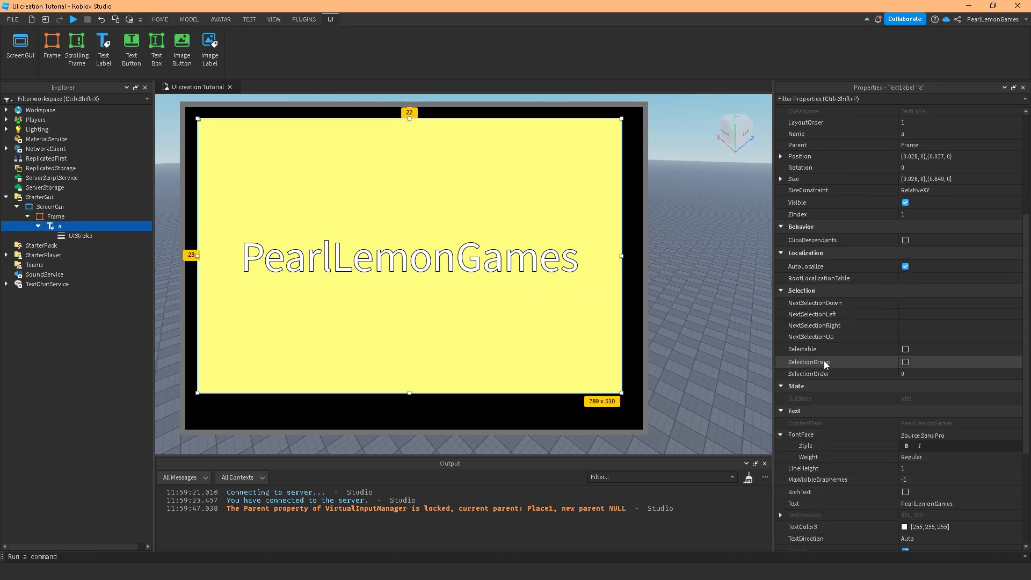
scroll(825, 361, "down", 3)
left_click(796, 424)
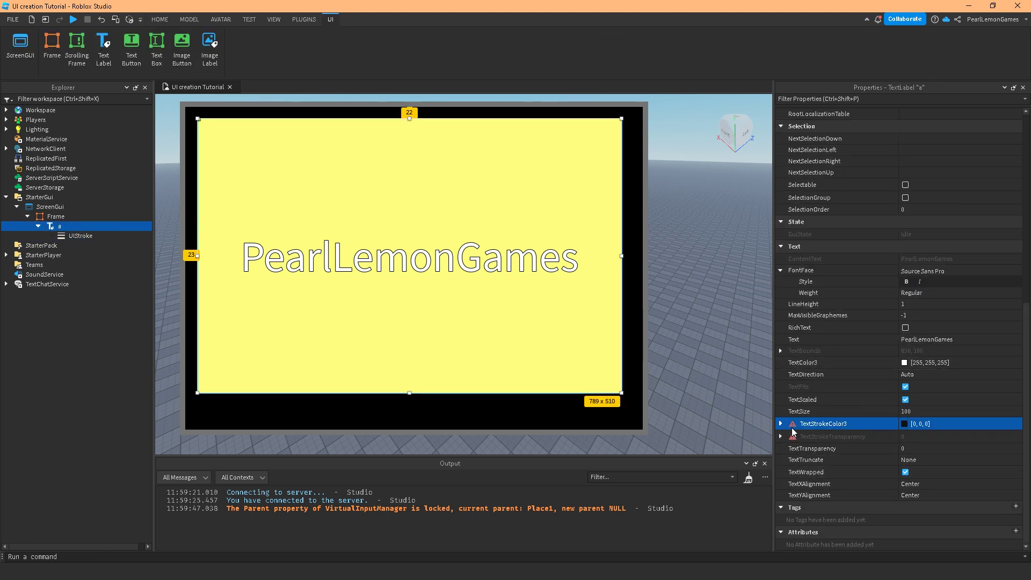
mouse_move(793, 431)
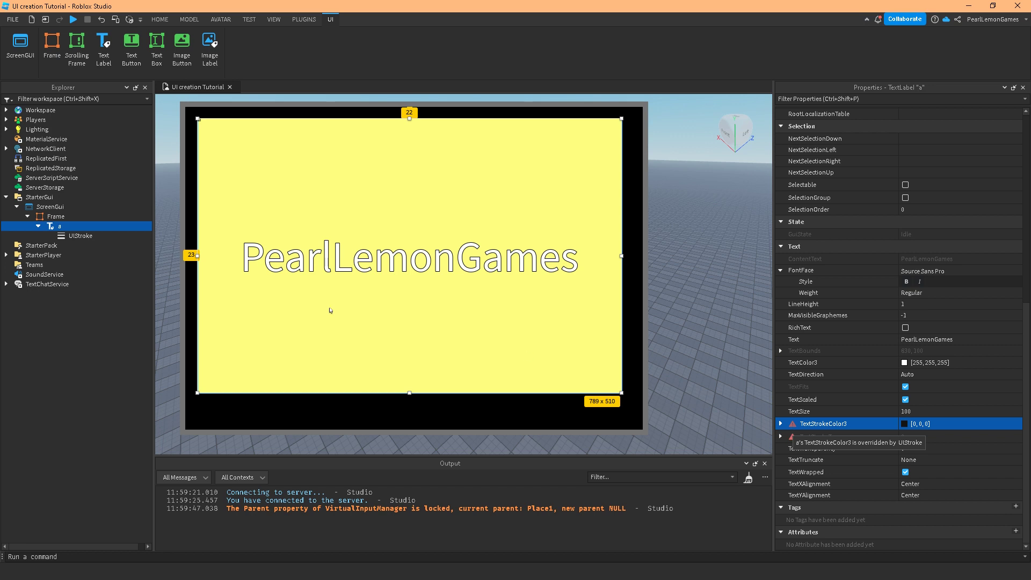
left_click(75, 236)
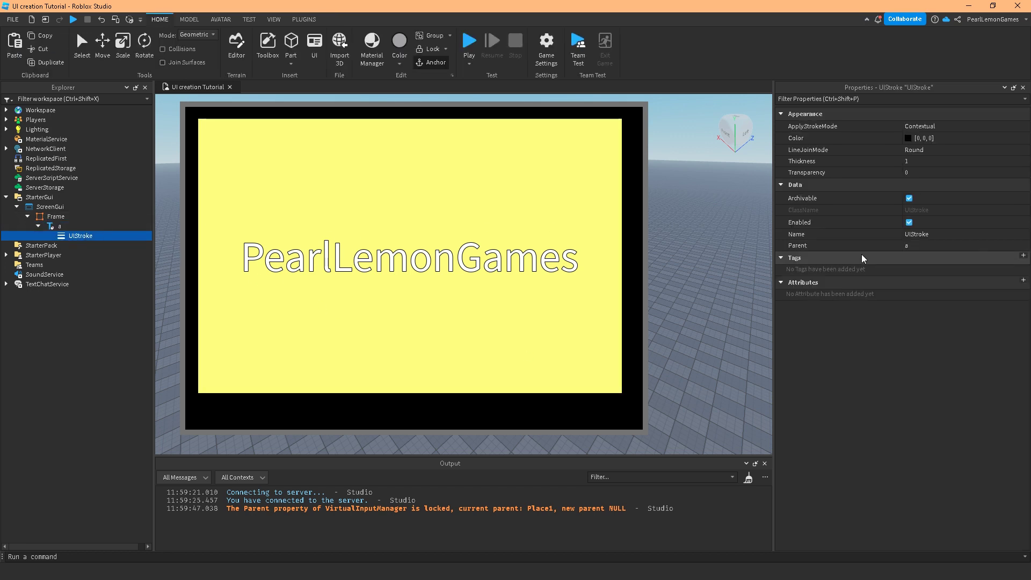
Step: Try UIStroke ApplyStrokeMode Border, then set it back to Contextual
left_click(939, 128)
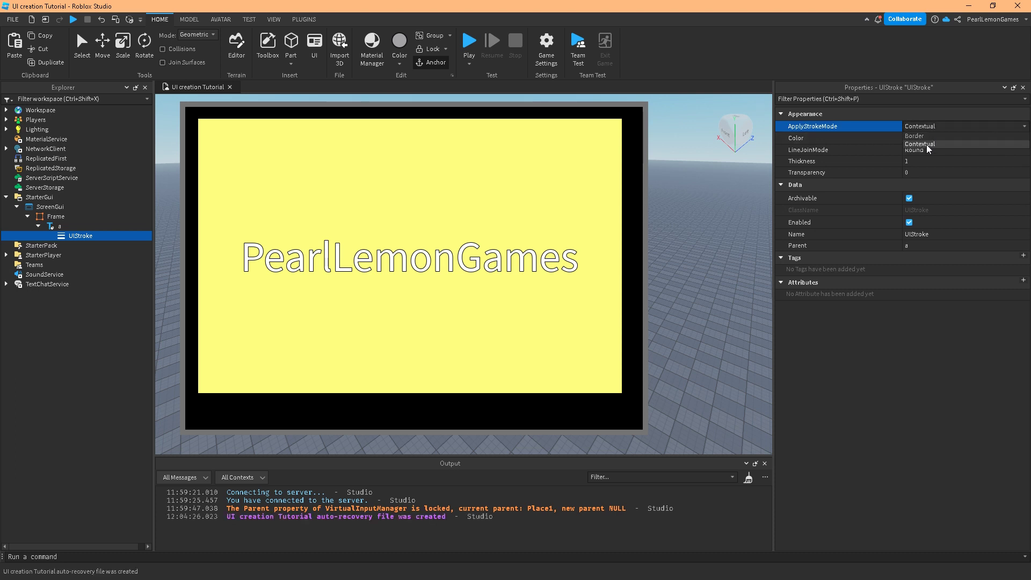
left_click(922, 136)
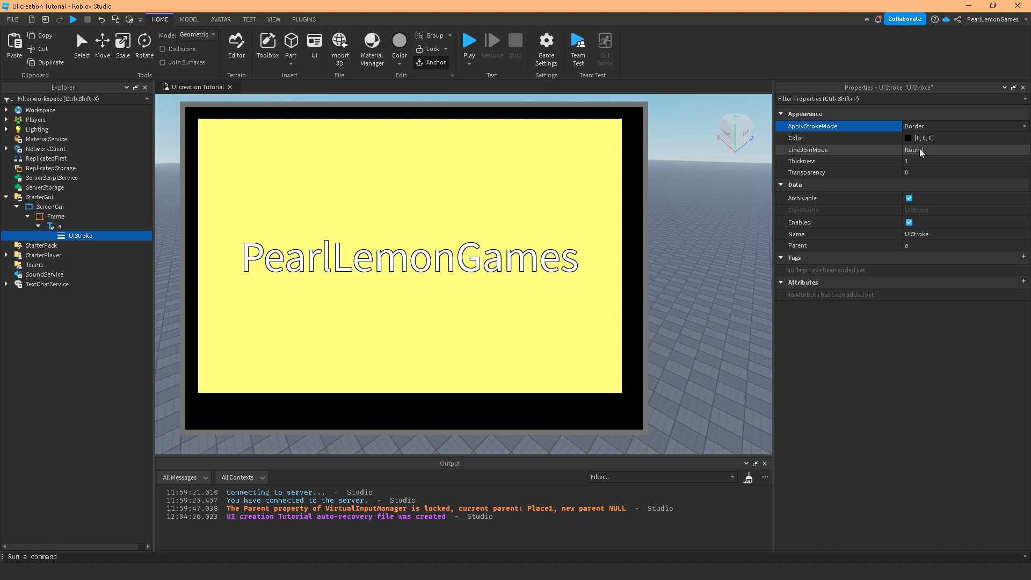
left_click(923, 129)
left_click(924, 145)
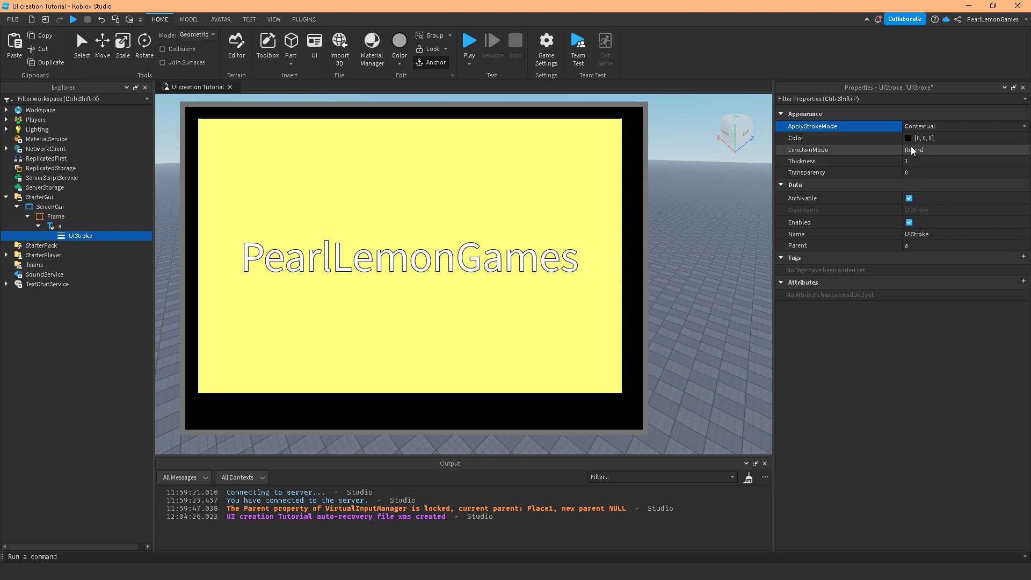
Step: Set the UIStroke Color to slate purple [85, 85, 127], keeping LineJoinMode Round
left_click(909, 139)
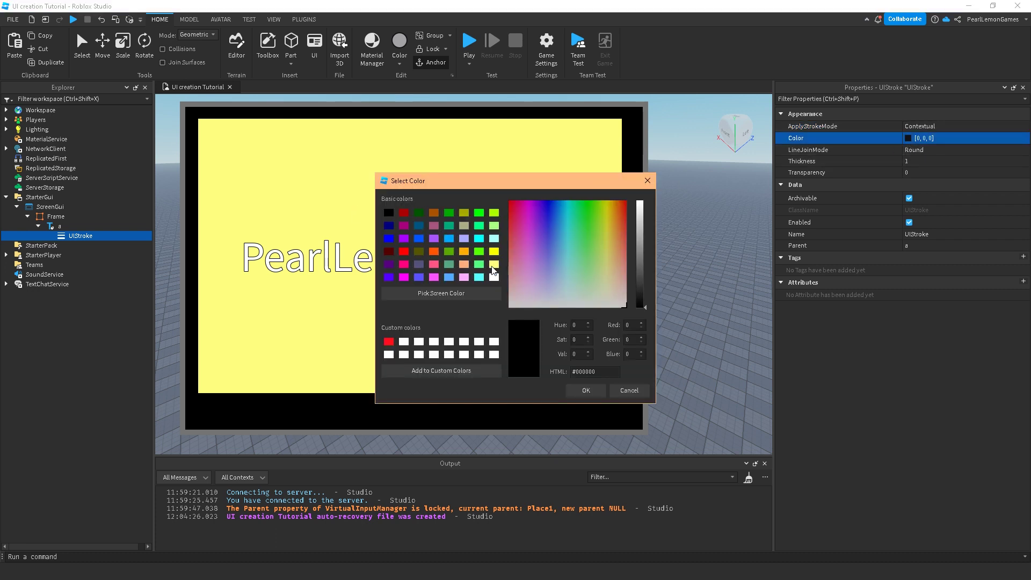
left_click(419, 267)
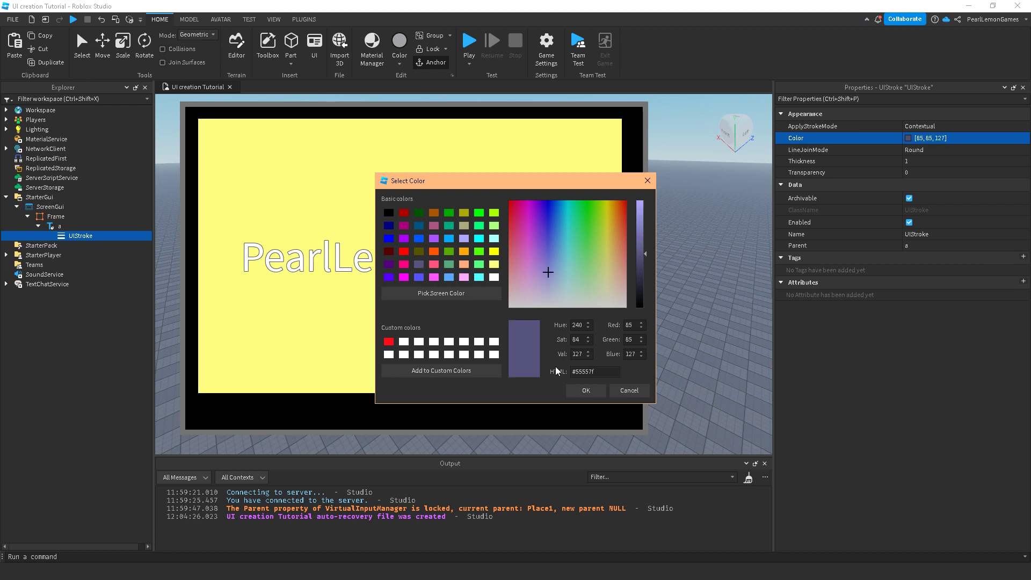
left_click(584, 392)
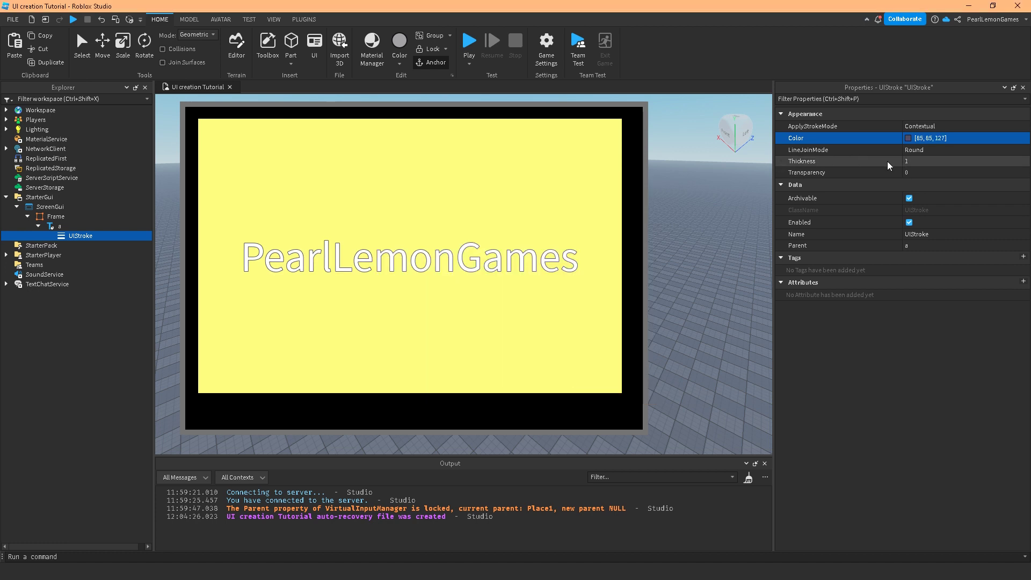
left_click(928, 151)
left_click(928, 154)
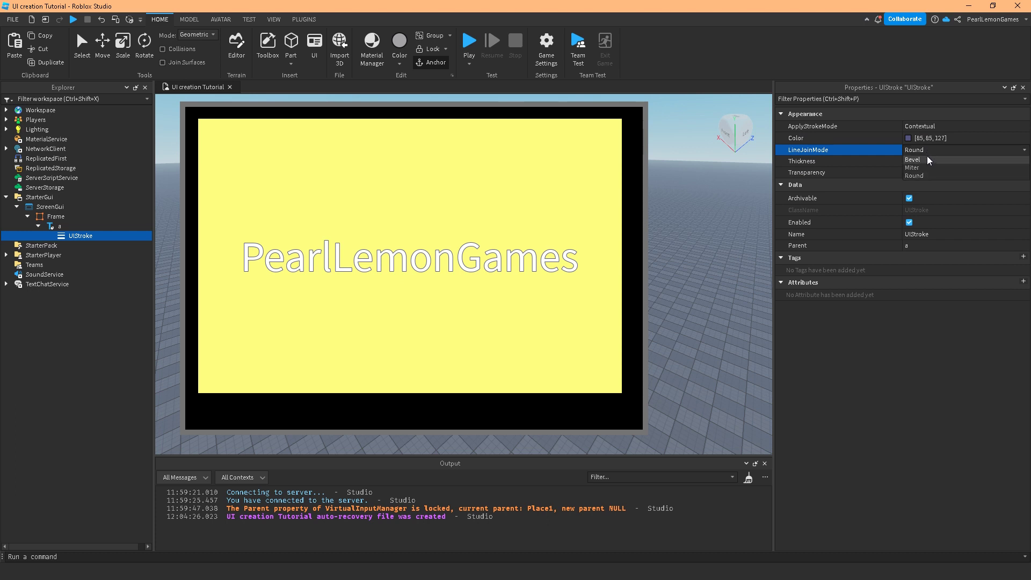
left_click(920, 159)
left_click(919, 161)
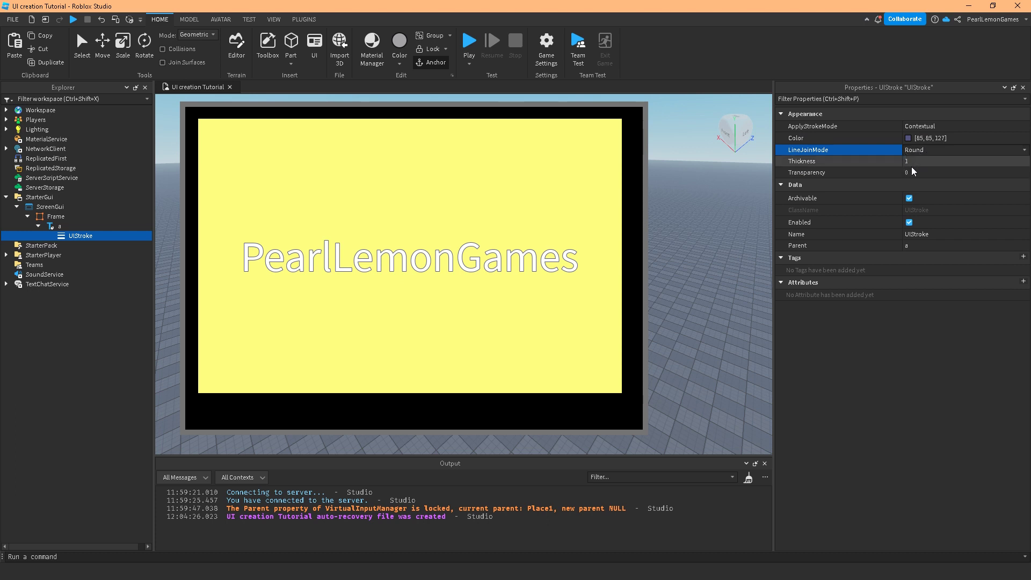
Step: Set UIStroke Thickness to 8, trying Miter joins before reverting LineJoinMode to Round
left_click_drag(941, 161, 968, 167)
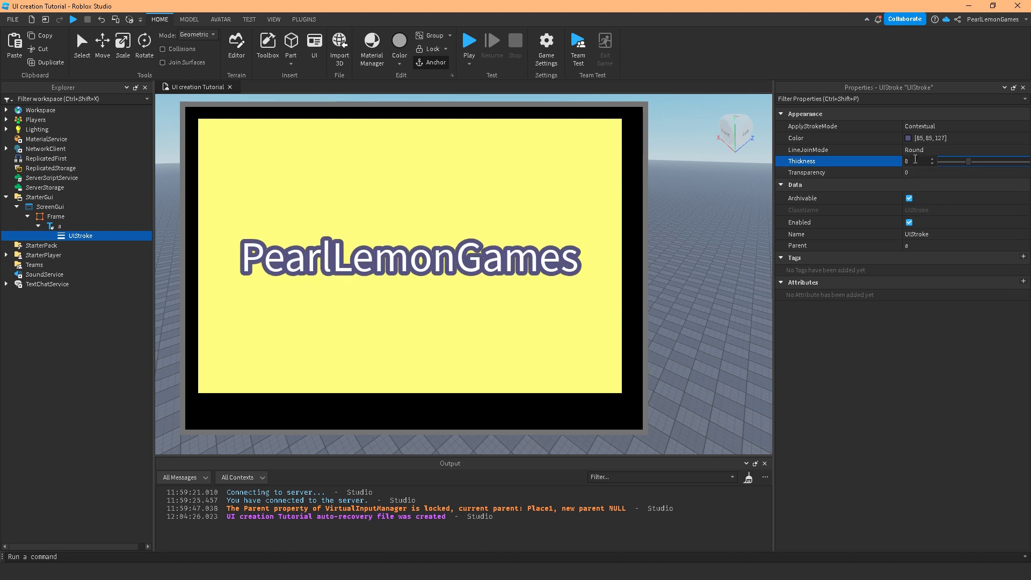
left_click(917, 151)
left_click(918, 151)
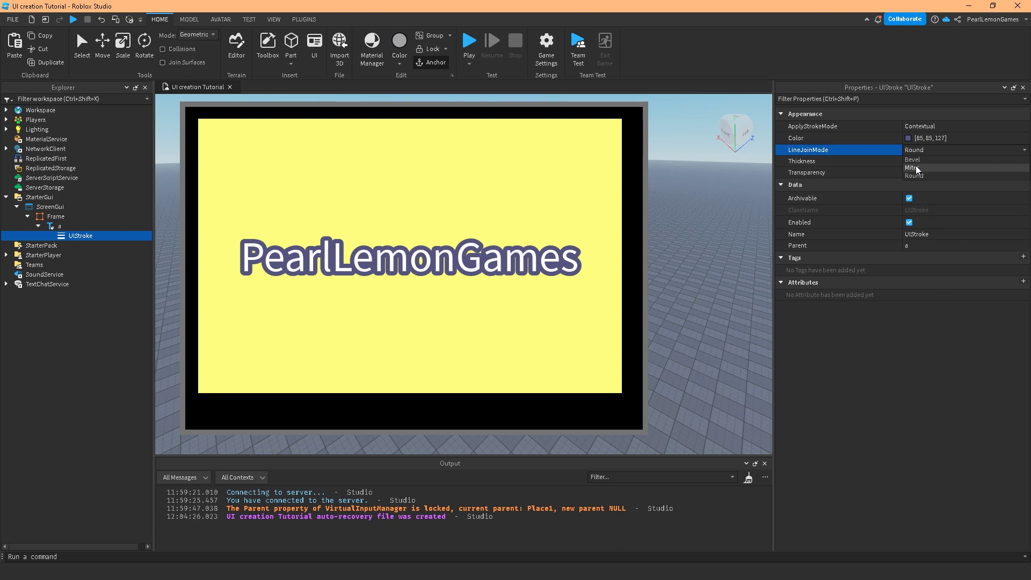
left_click(917, 167)
left_click(917, 151)
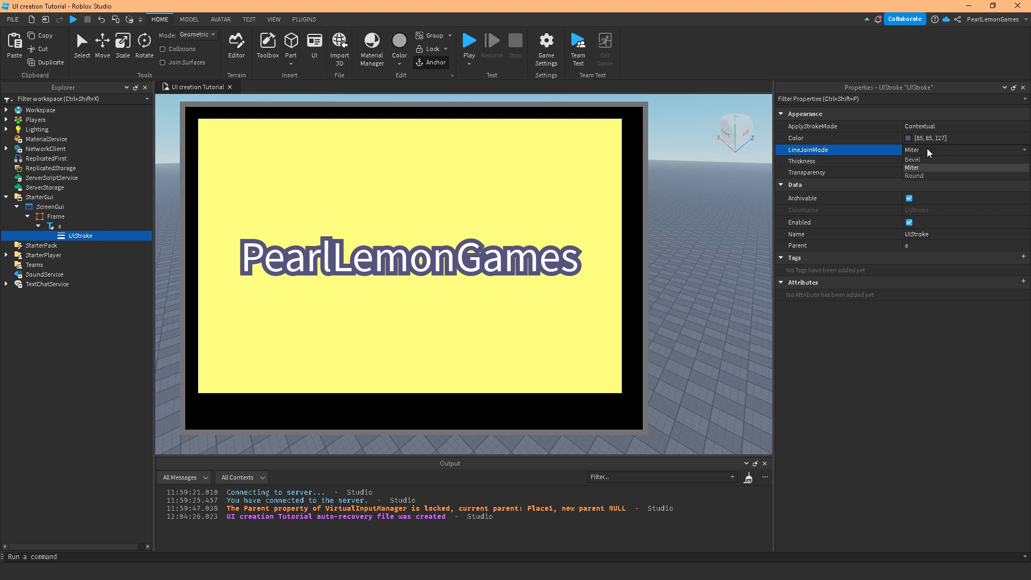
left_click(922, 177)
left_click(919, 163)
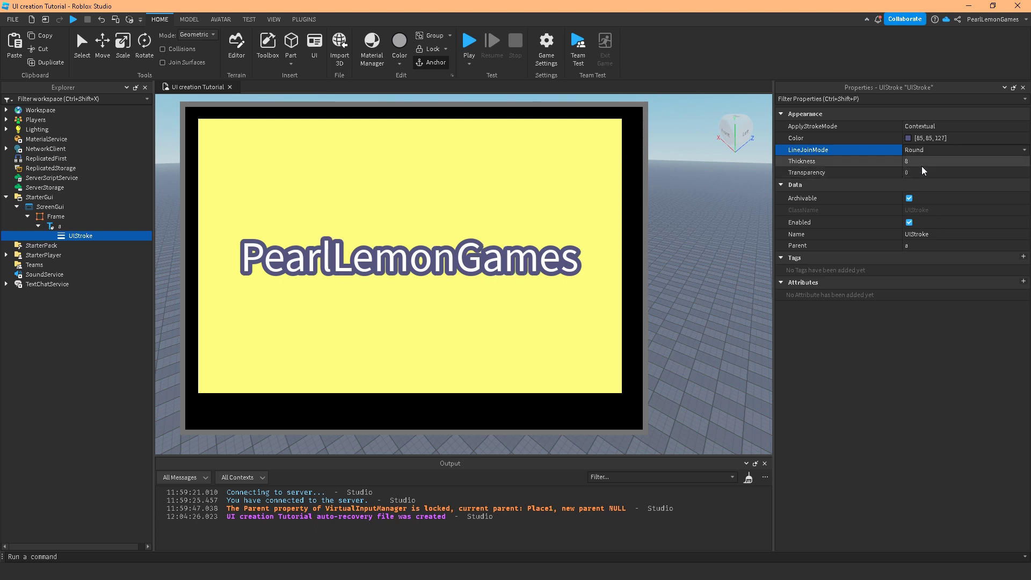
left_click(926, 151)
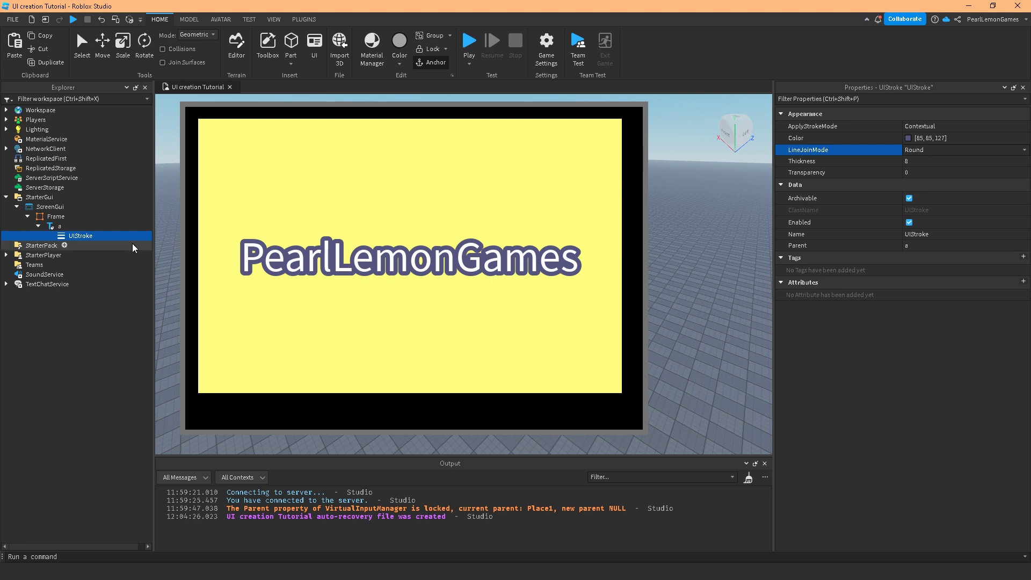
Step: Insert a UICorner into the black Frame and select it
left_click(52, 218)
left_click(72, 217)
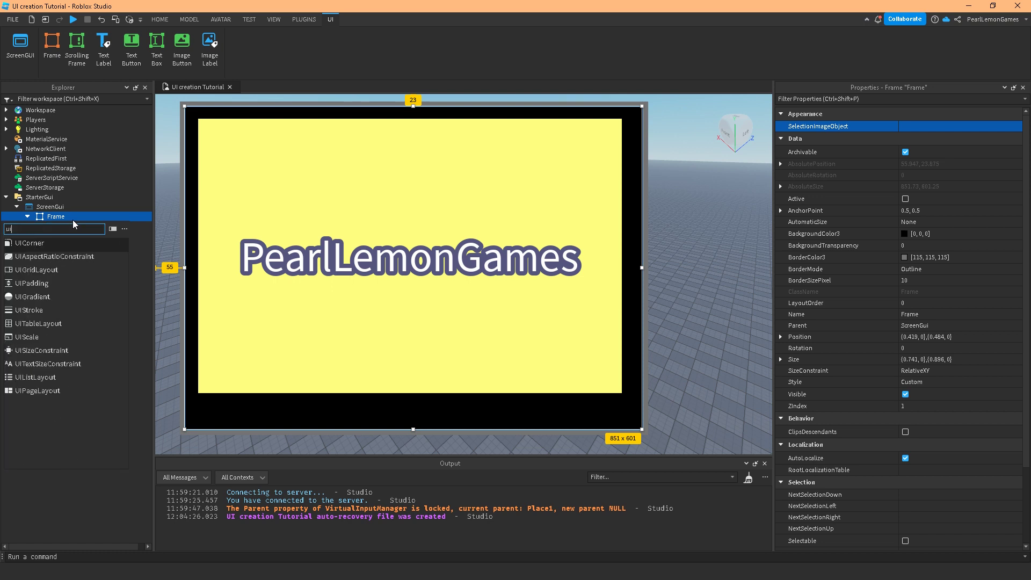
key("Escape")
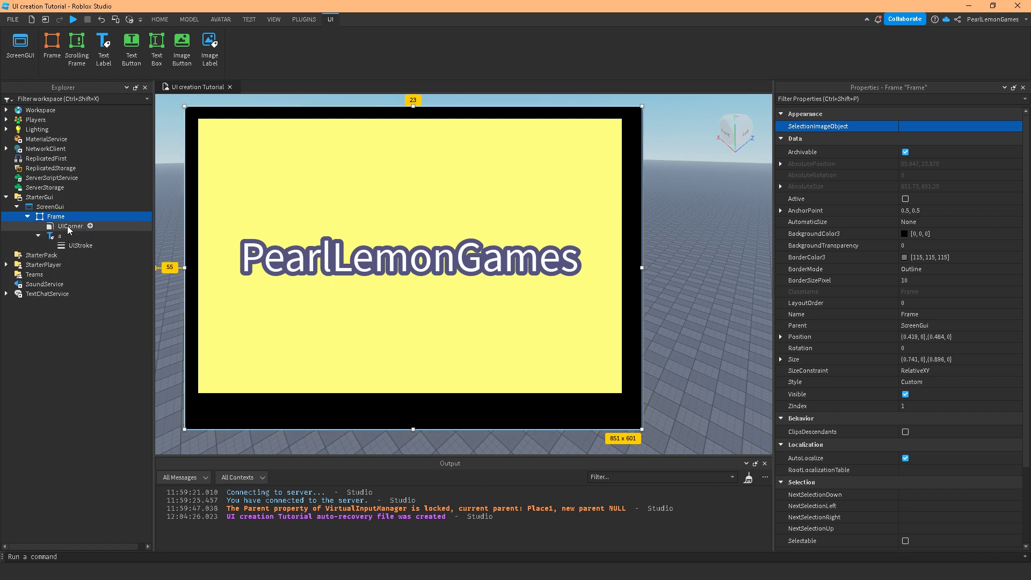
left_click(66, 226)
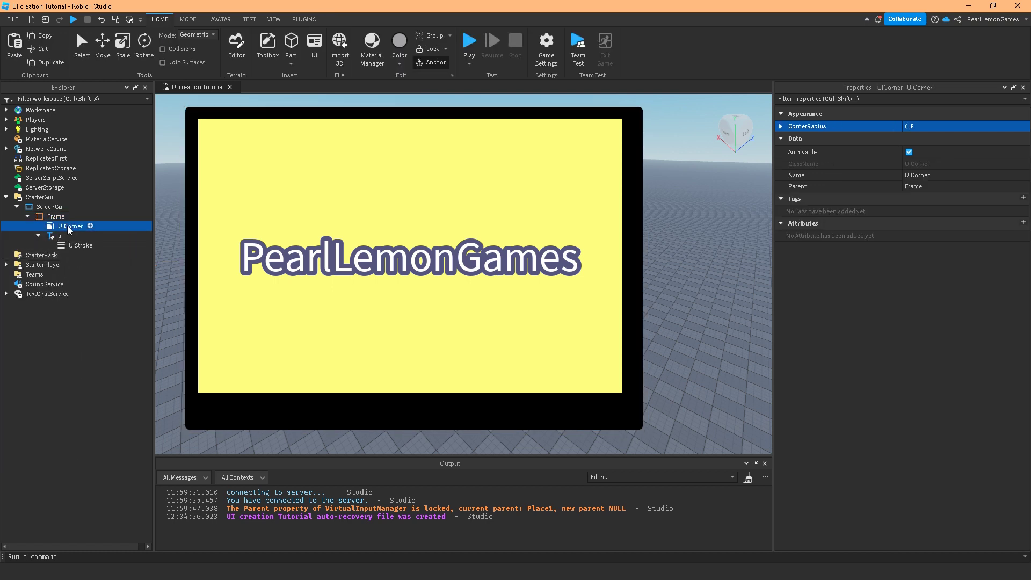
Step: Set the UICorner CornerRadius to Scale 0.05, Offset 0, after trying Scale 0.2
left_click(781, 126)
left_click(919, 150)
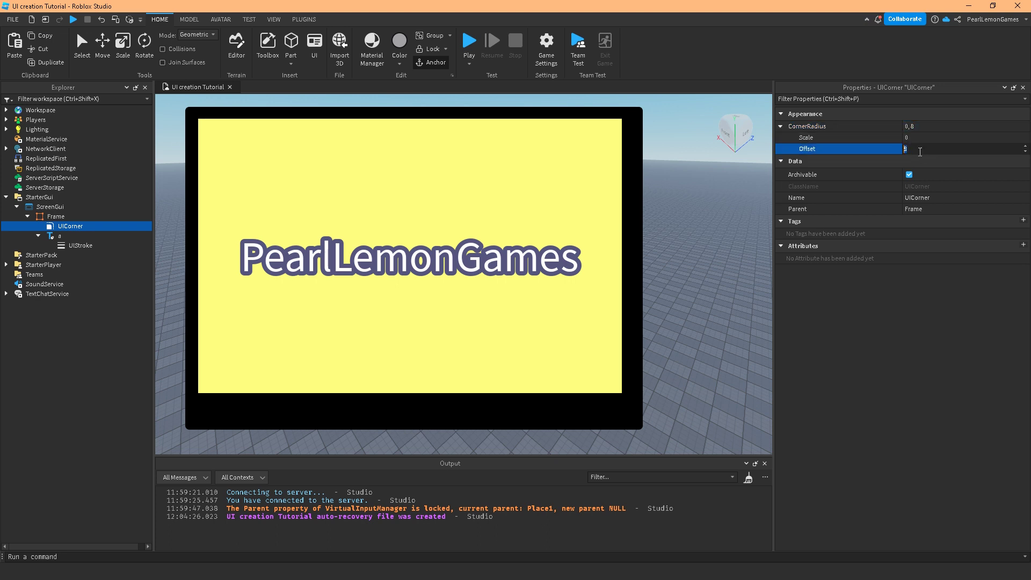
type("0")
left_click(920, 139)
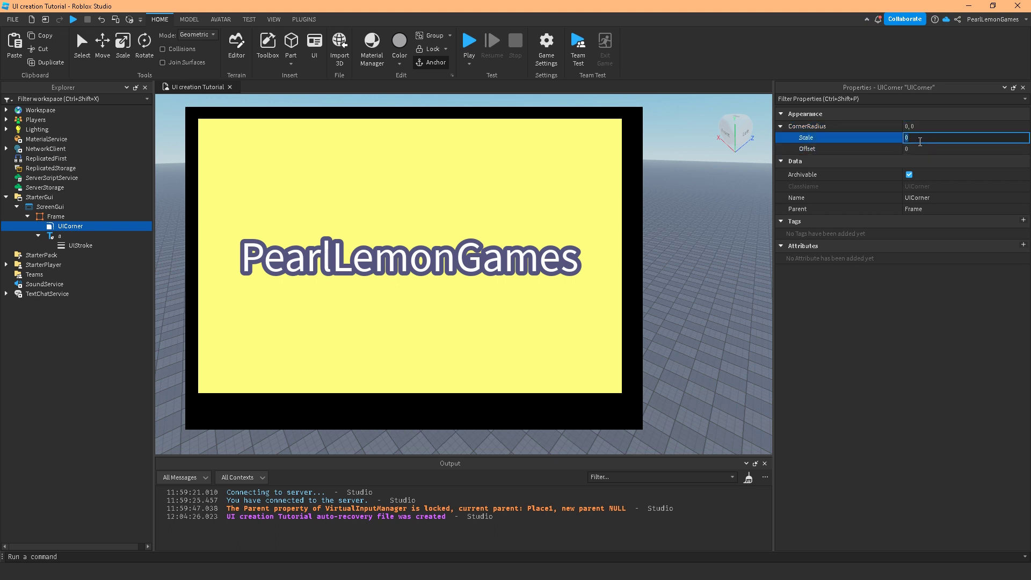
type("0.2")
key("Return")
left_click(920, 140)
key("BackSpace")
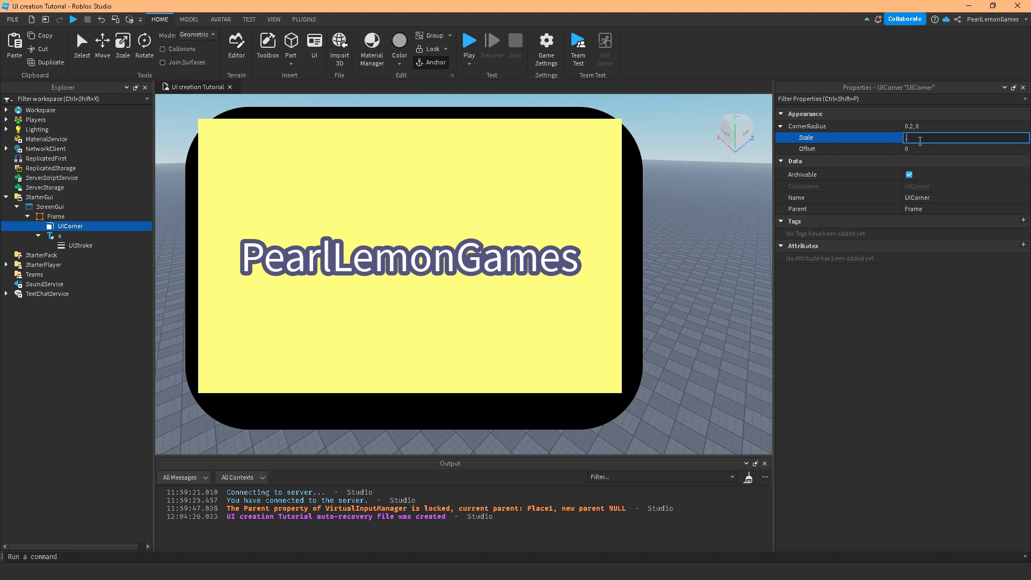
type("0.05")
key("Return")
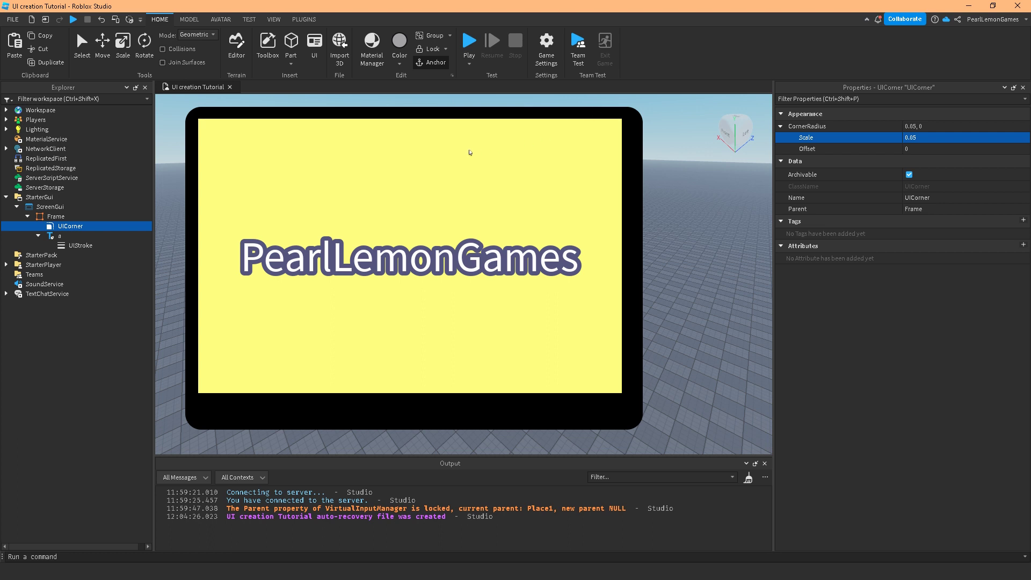
Step: Change the PearlLemonGames UIStroke's LineJoinMode from Round to Miter
left_click(80, 246)
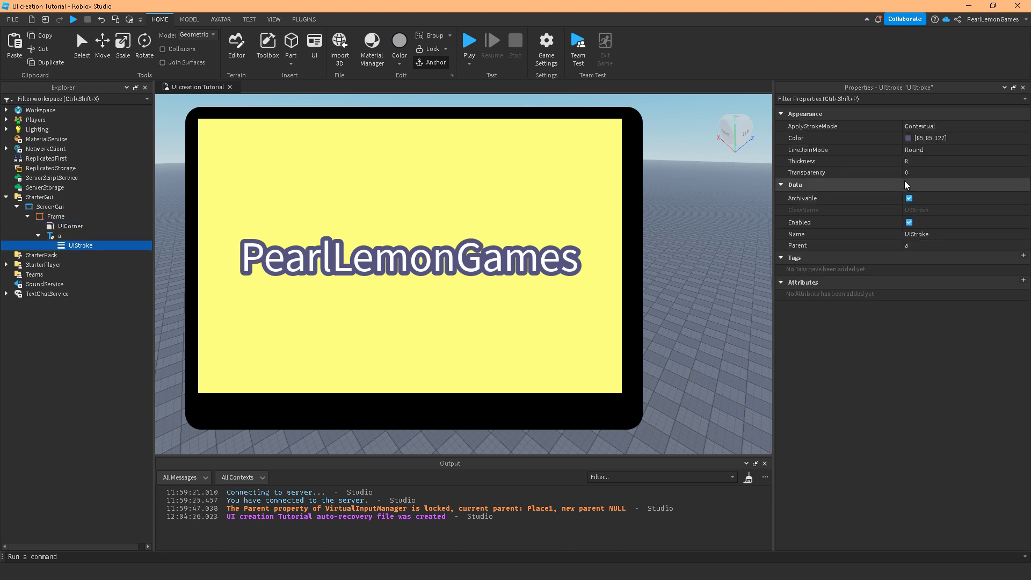
left_click(920, 154)
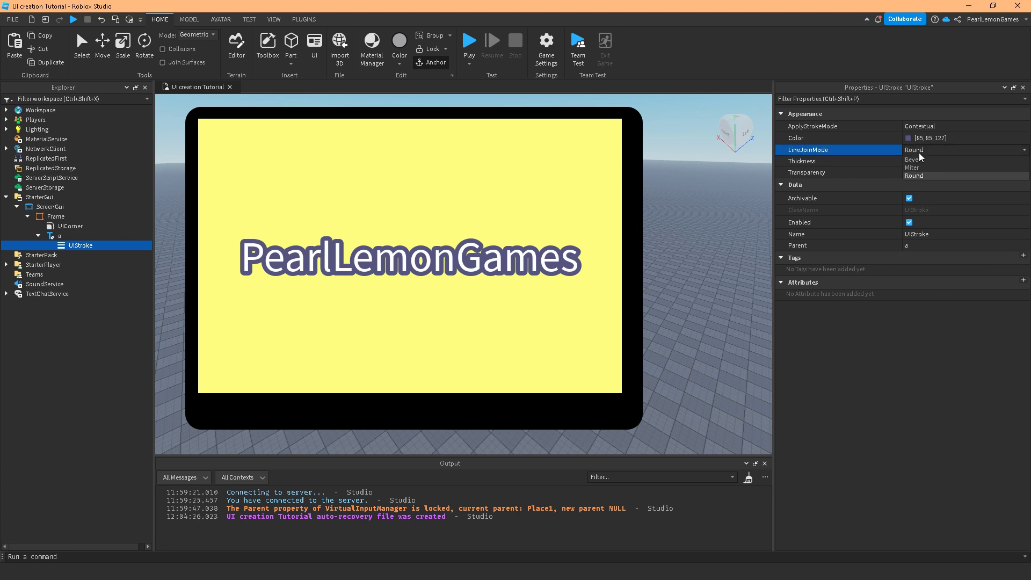
left_click(916, 168)
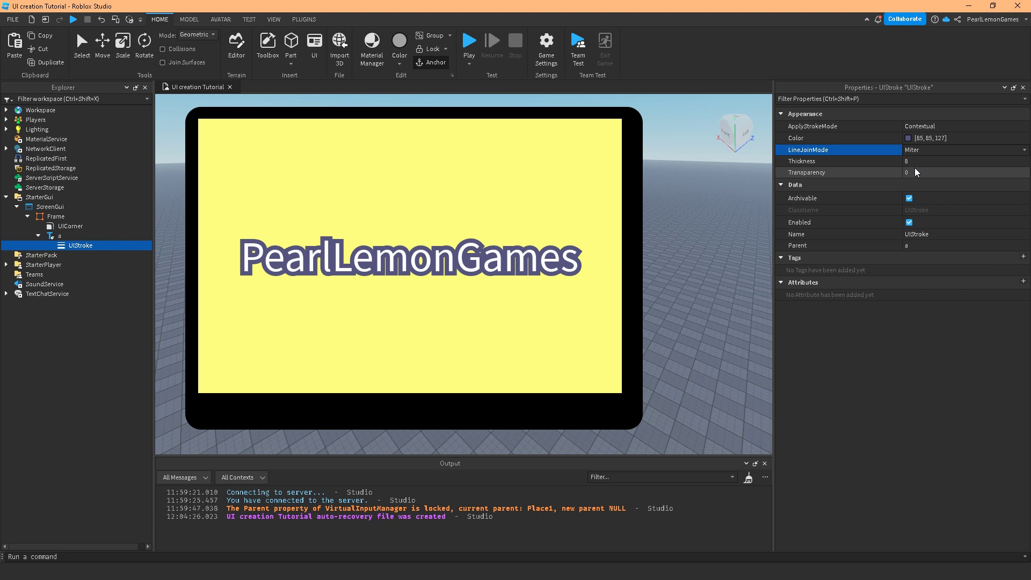